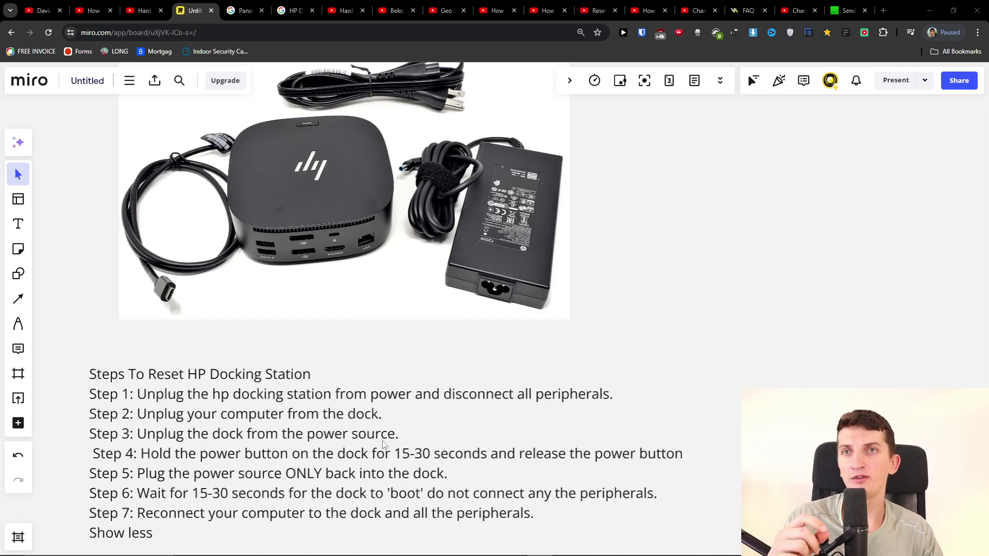
# Set up the Pen tool as a thin yellow marker
pyautogui.click(18, 324)
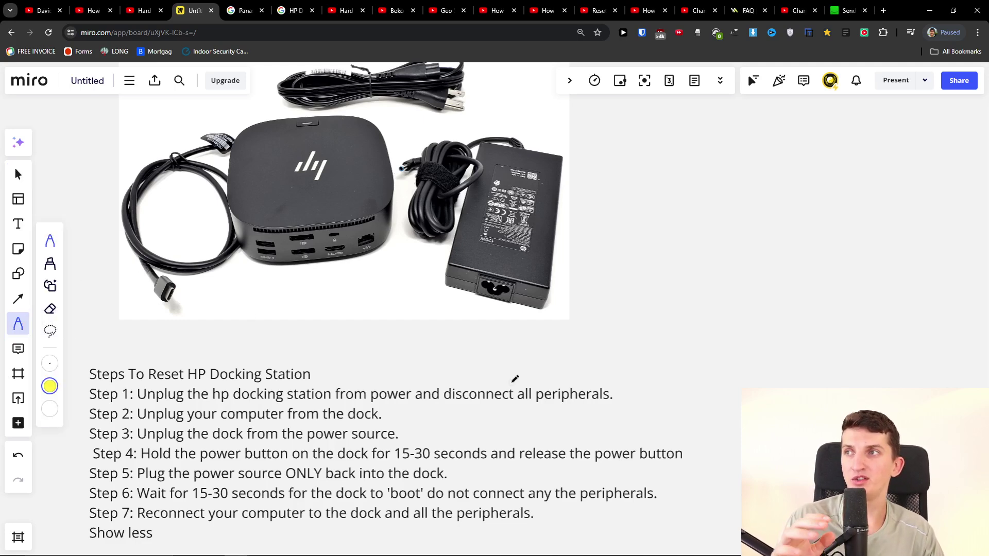
pyautogui.click(50, 384)
pyautogui.moveTo(124, 323); pyautogui.dragTo(89, 323)
pyautogui.moveTo(395, 358); pyautogui.dragTo(456, 361)
# Draw yellow underlines beneath the Step 1, Step 2 and Step 3 lines
pyautogui.moveTo(218, 409); pyautogui.dragTo(684, 415)
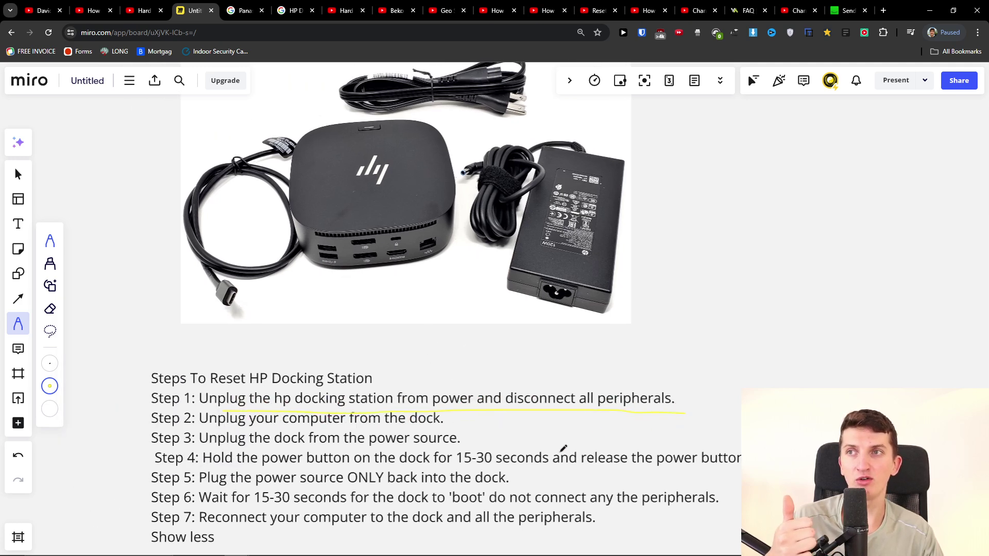
pyautogui.moveTo(560, 452)
pyautogui.mouseDown()
pyautogui.moveTo(546, 503)
pyautogui.moveTo(528, 393)
pyautogui.mouseUp()
pyautogui.moveTo(208, 369); pyautogui.dragTo(425, 367)
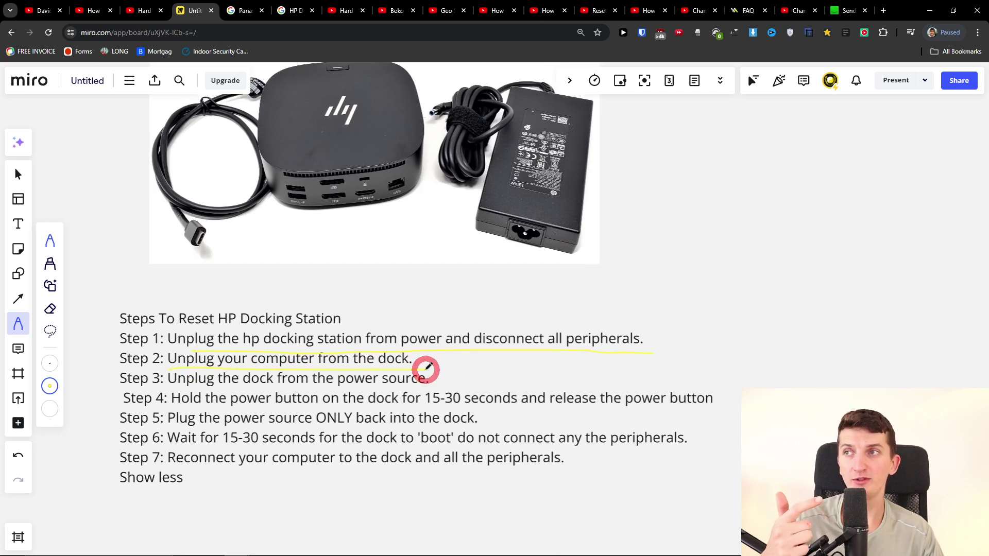
pyautogui.moveTo(171, 389); pyautogui.dragTo(440, 389)
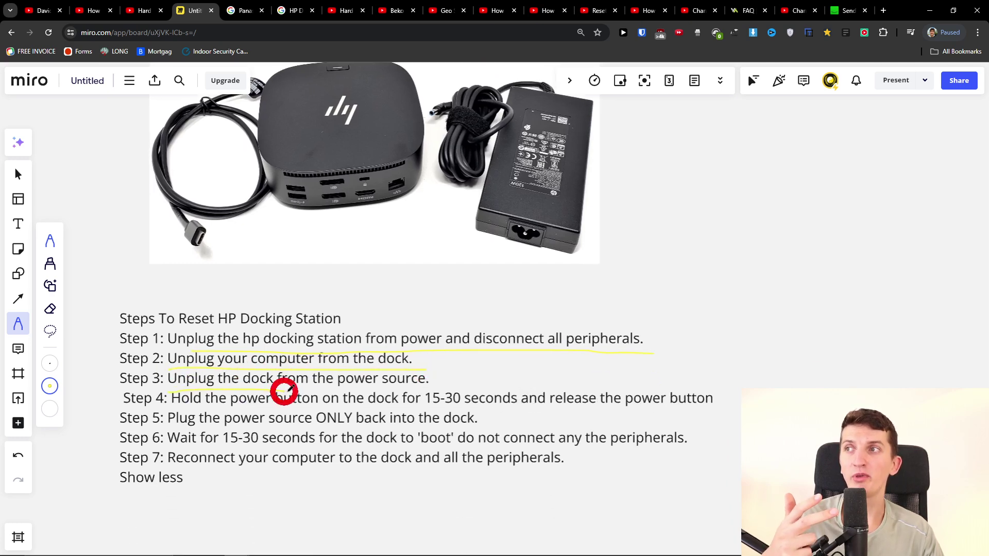
pyautogui.moveTo(378, 319); pyautogui.dragTo(370, 444)
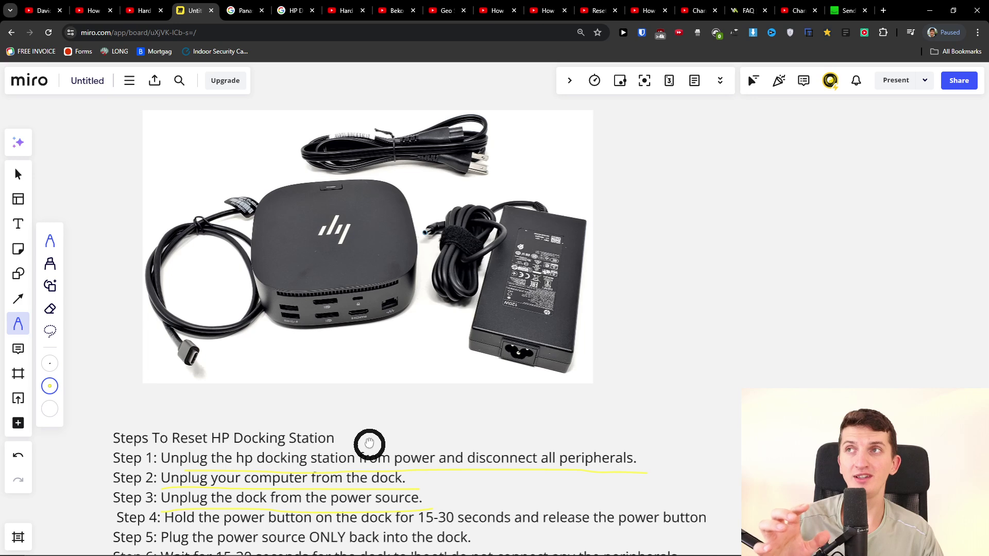
pyautogui.scroll(-3, 365, 246)
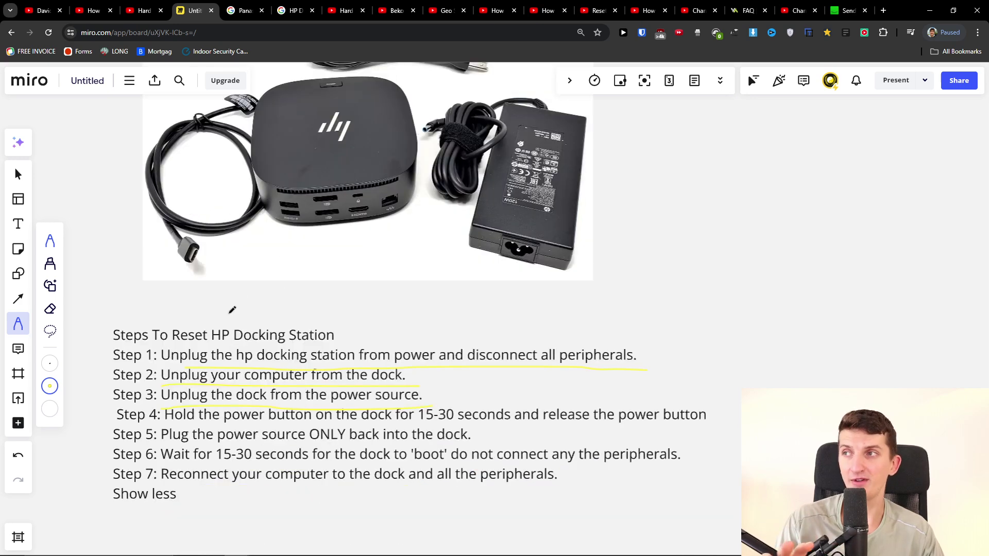
# Draw yellow marker underlines beneath each of the Step 4, 5, 6 and 7 lines
pyautogui.moveTo(166, 424); pyautogui.dragTo(710, 424)
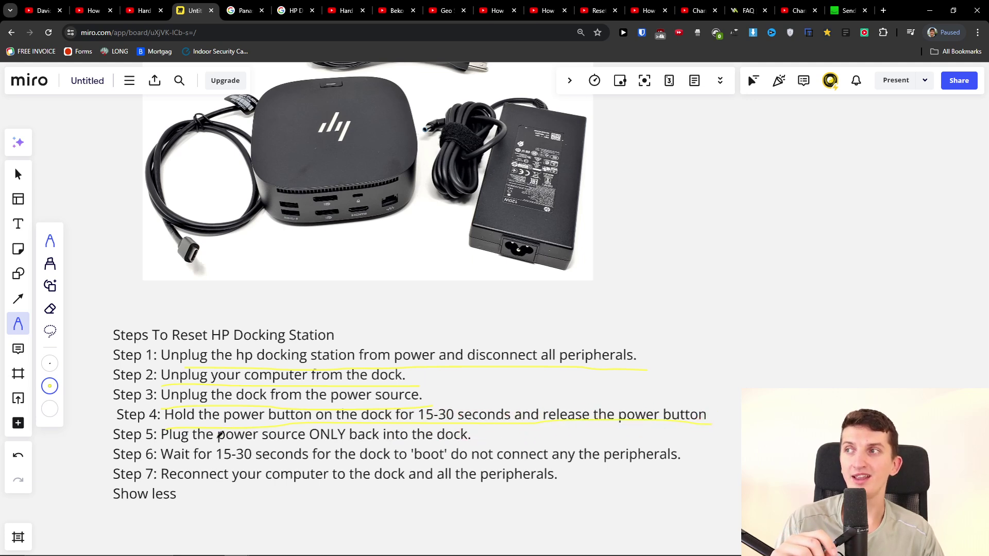
pyautogui.moveTo(170, 444); pyautogui.dragTo(478, 444)
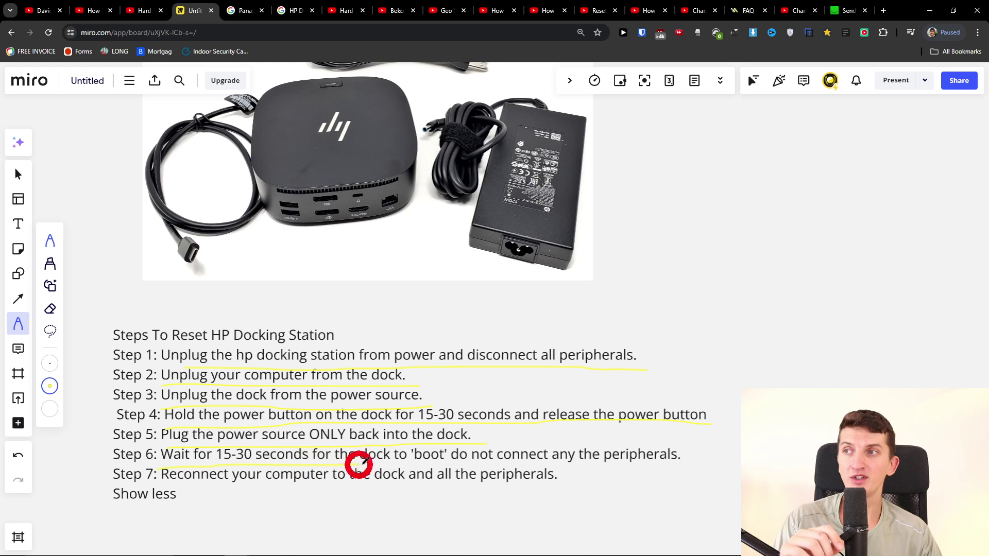
pyautogui.moveTo(427, 464); pyautogui.dragTo(690, 466)
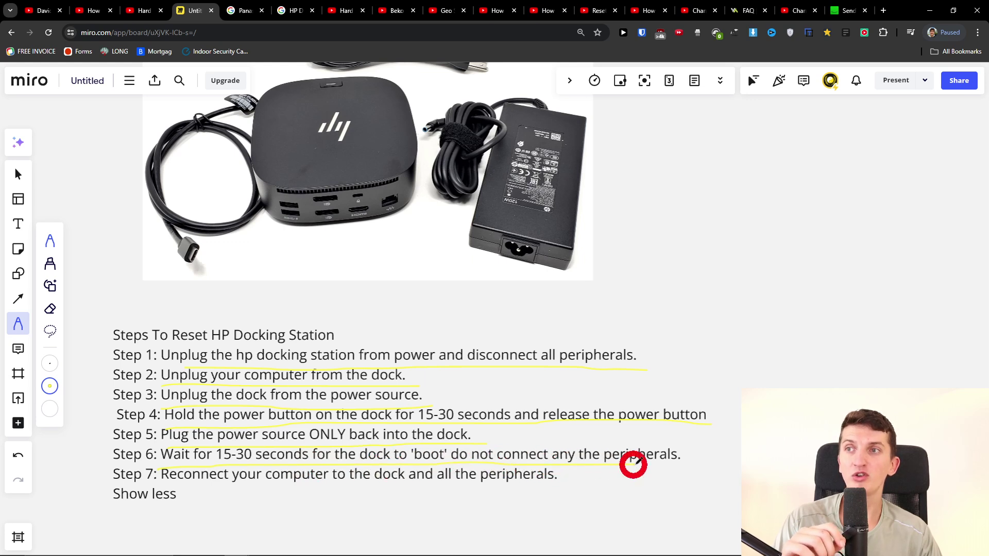
pyautogui.moveTo(150, 480); pyautogui.dragTo(593, 489)
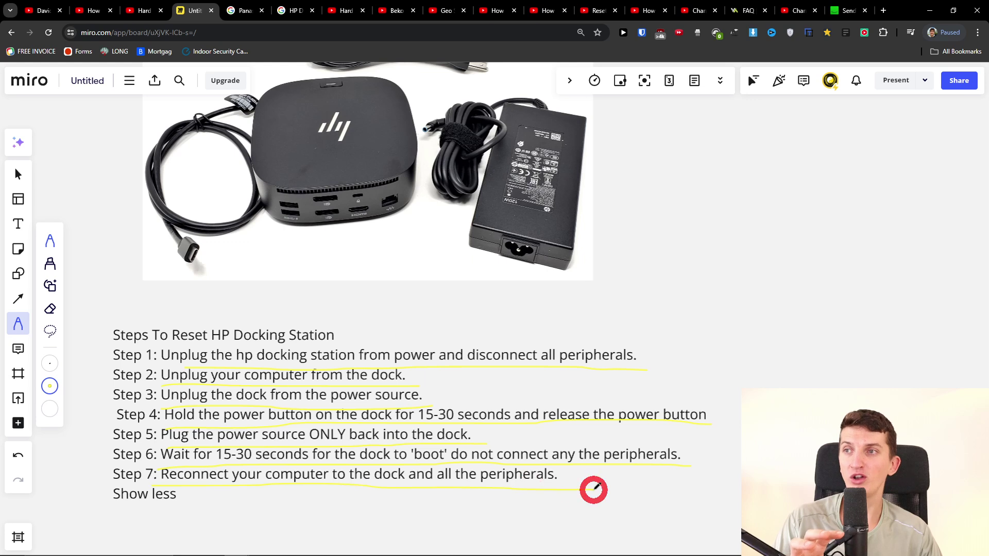